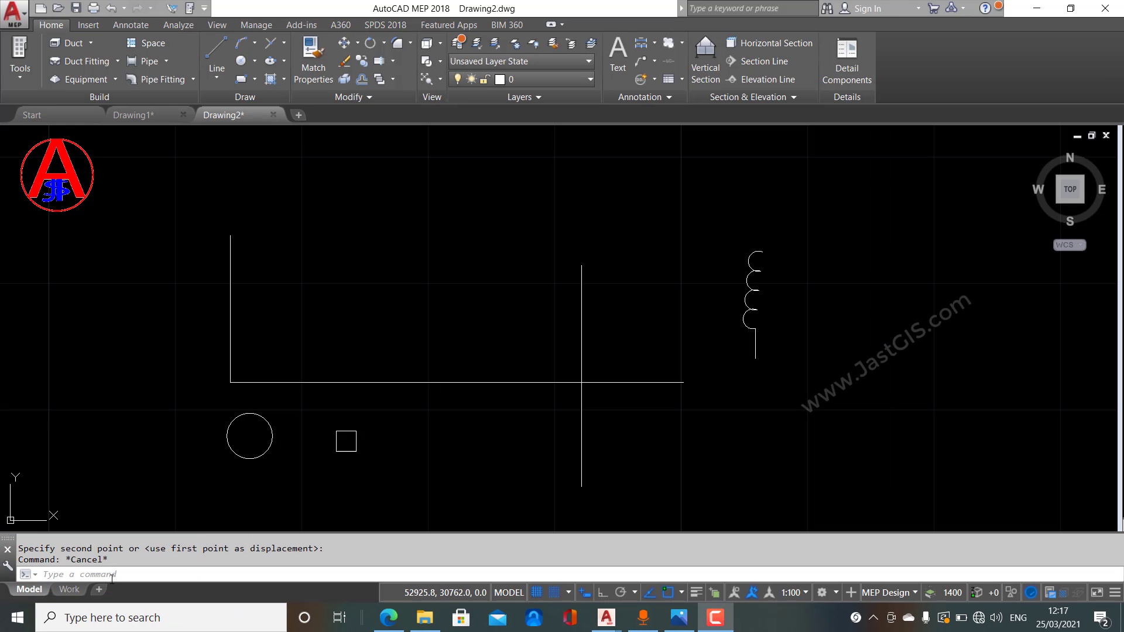
- Copy the lower-left circle from its centre to four spots above the horizontal line and the vertical line's top
click(112, 578)
text(co)
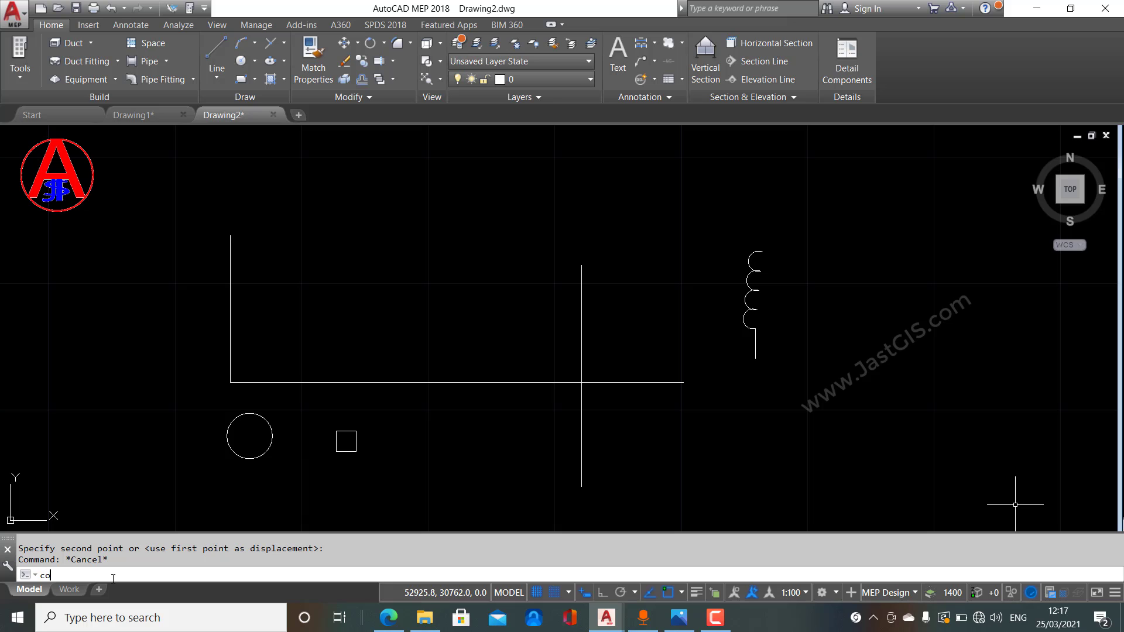
text(p)
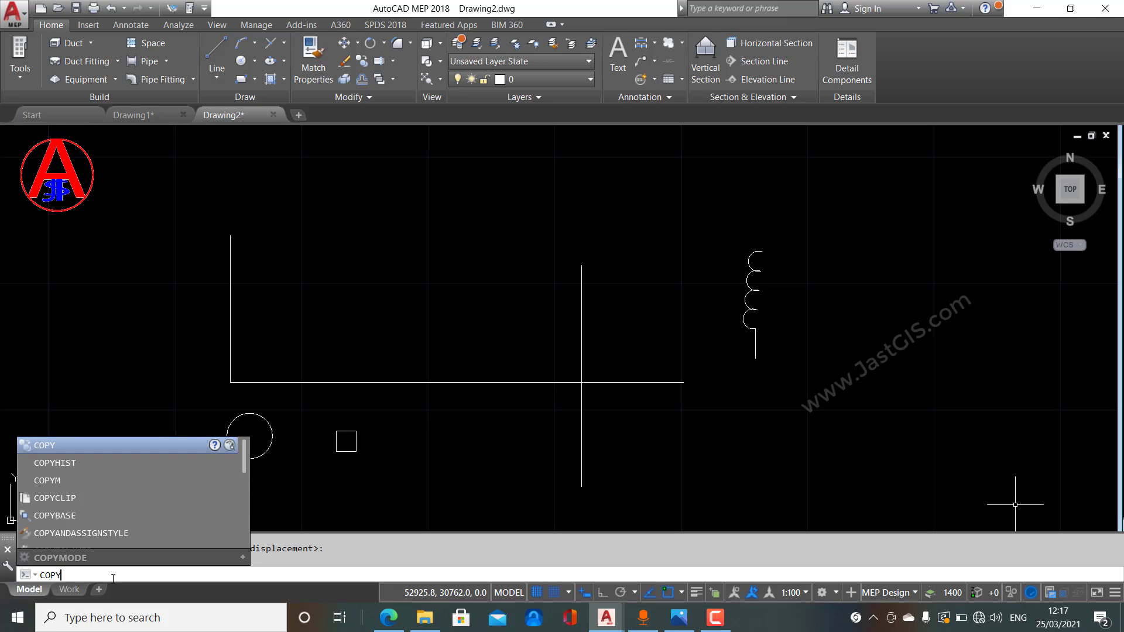
key(Return)
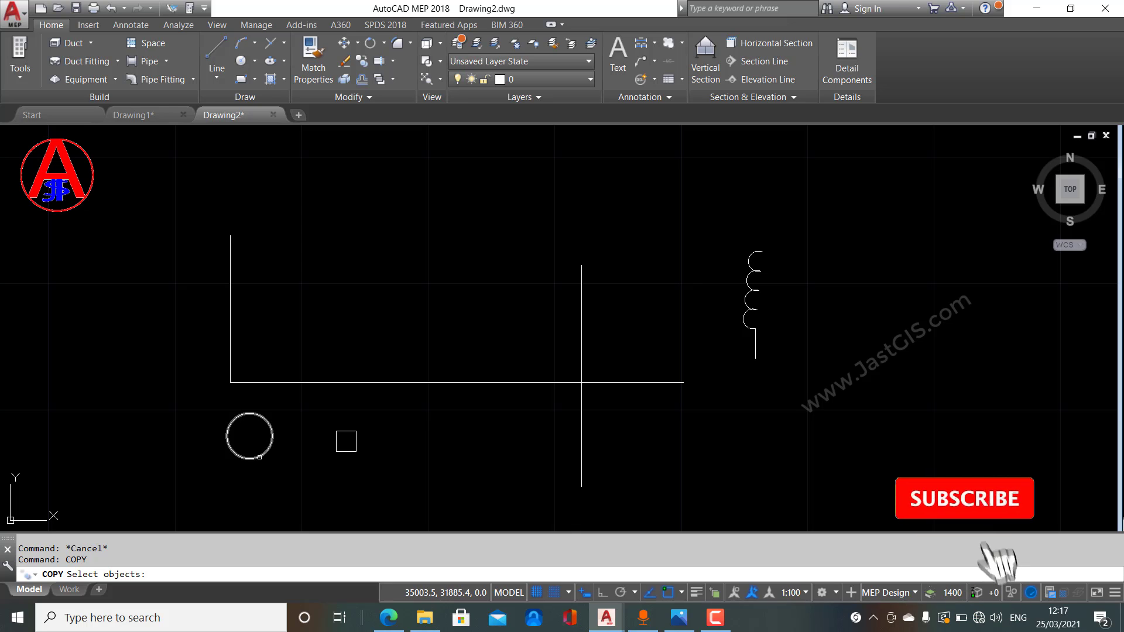
click(259, 457)
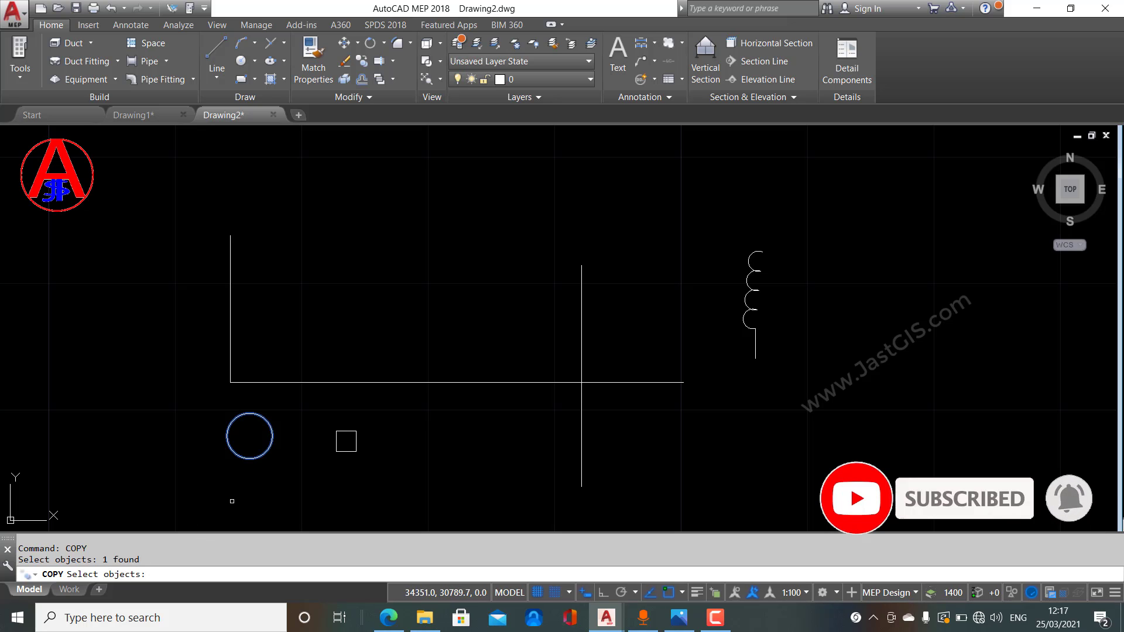
key(Return)
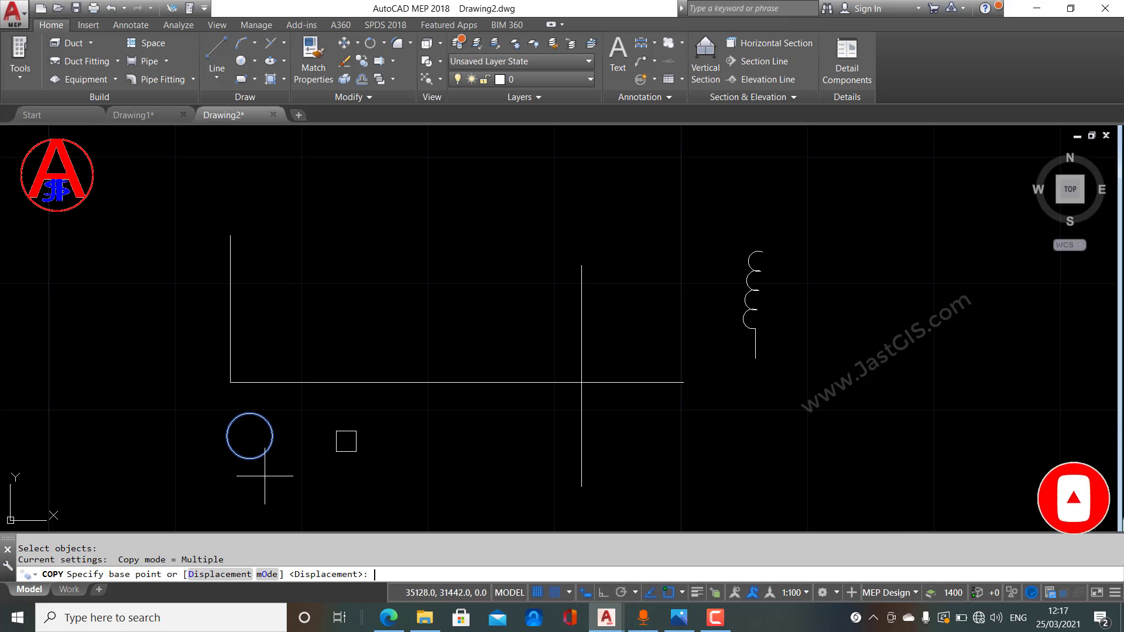
click(249, 436)
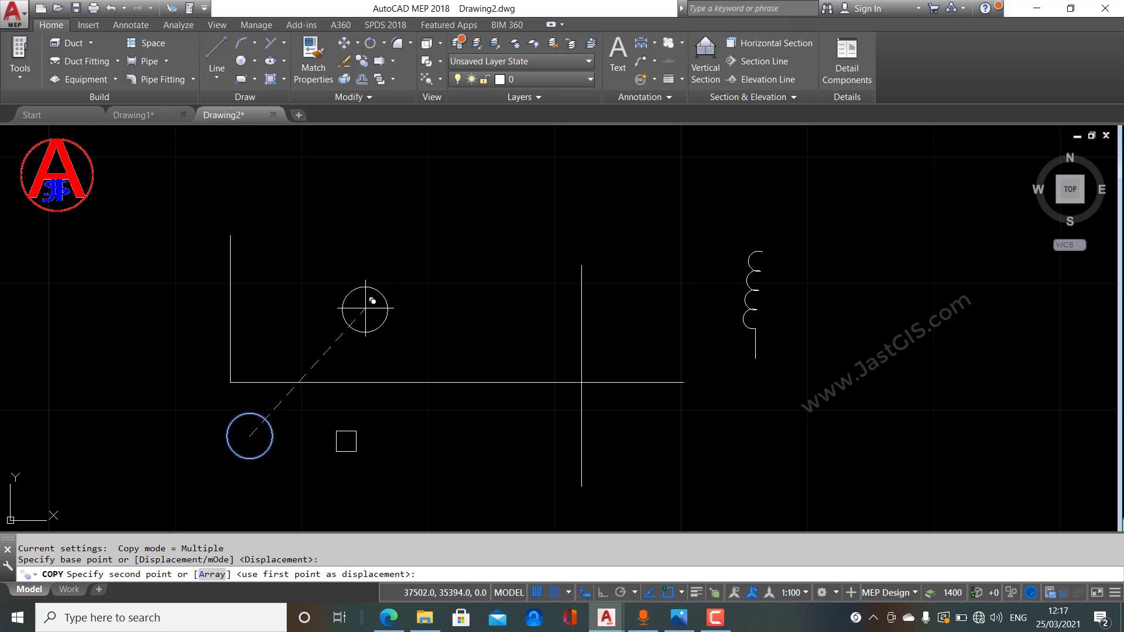
click(335, 232)
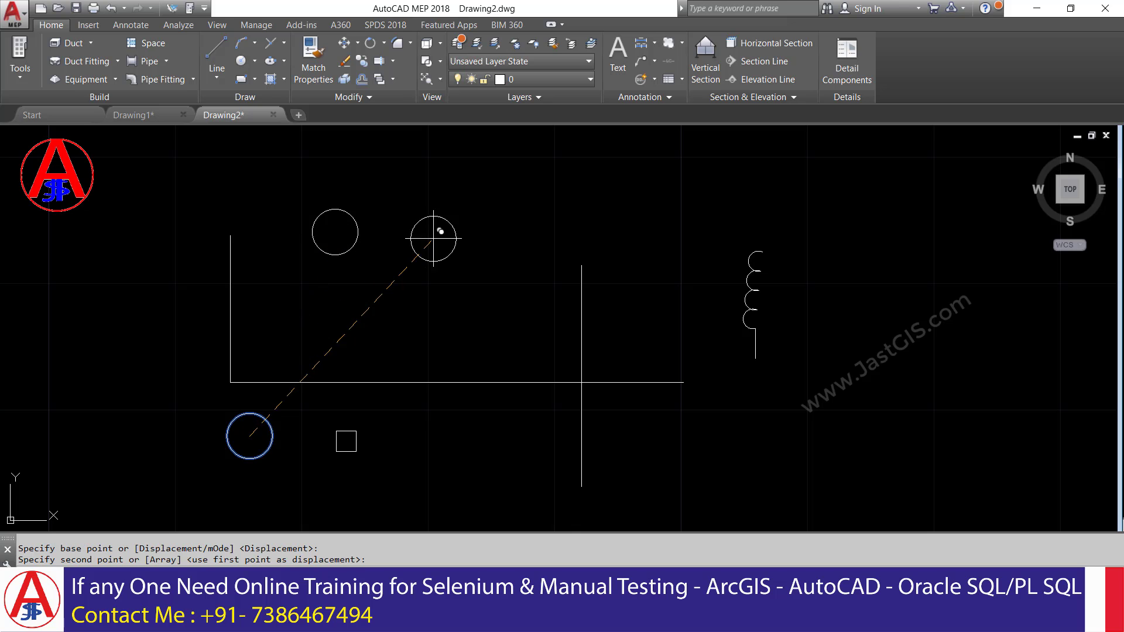
click(453, 228)
click(444, 314)
click(338, 323)
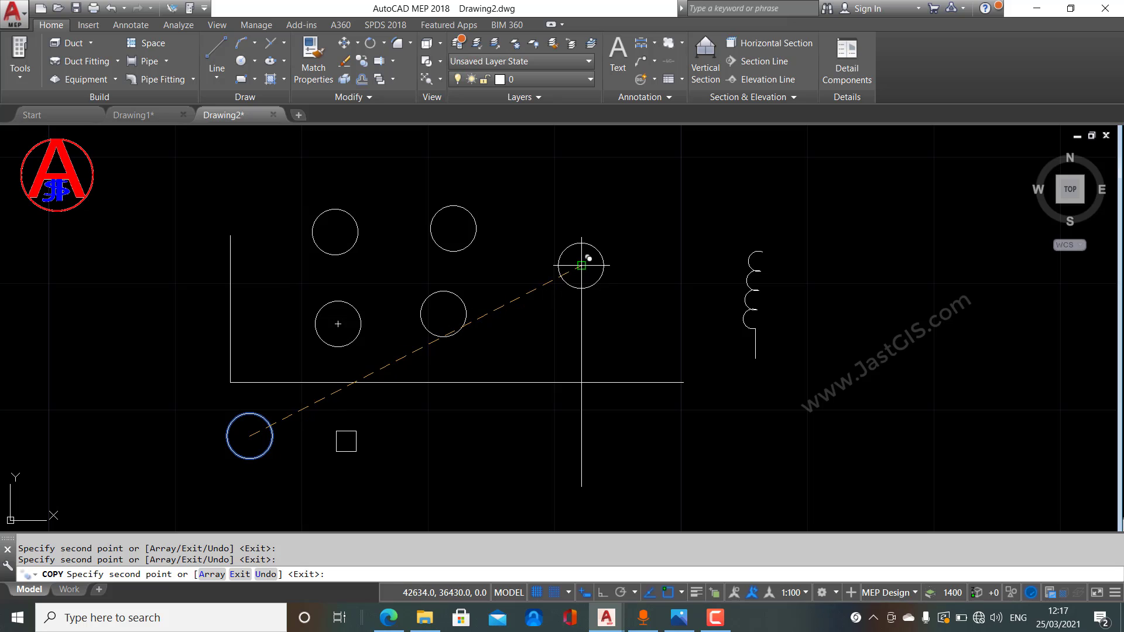
click(581, 265)
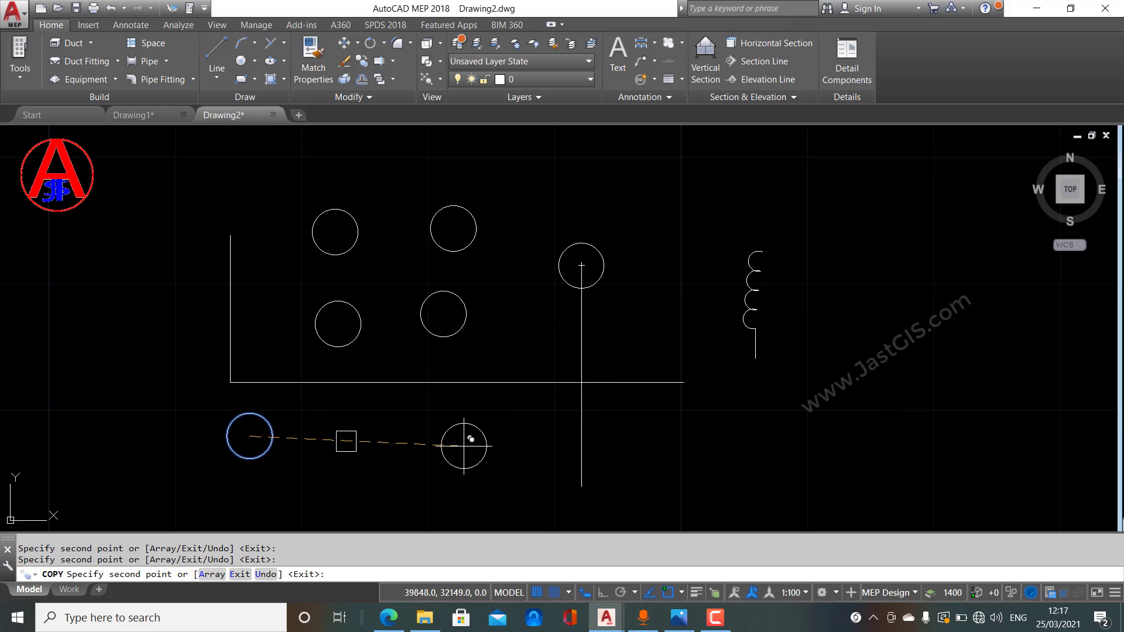
key(Return)
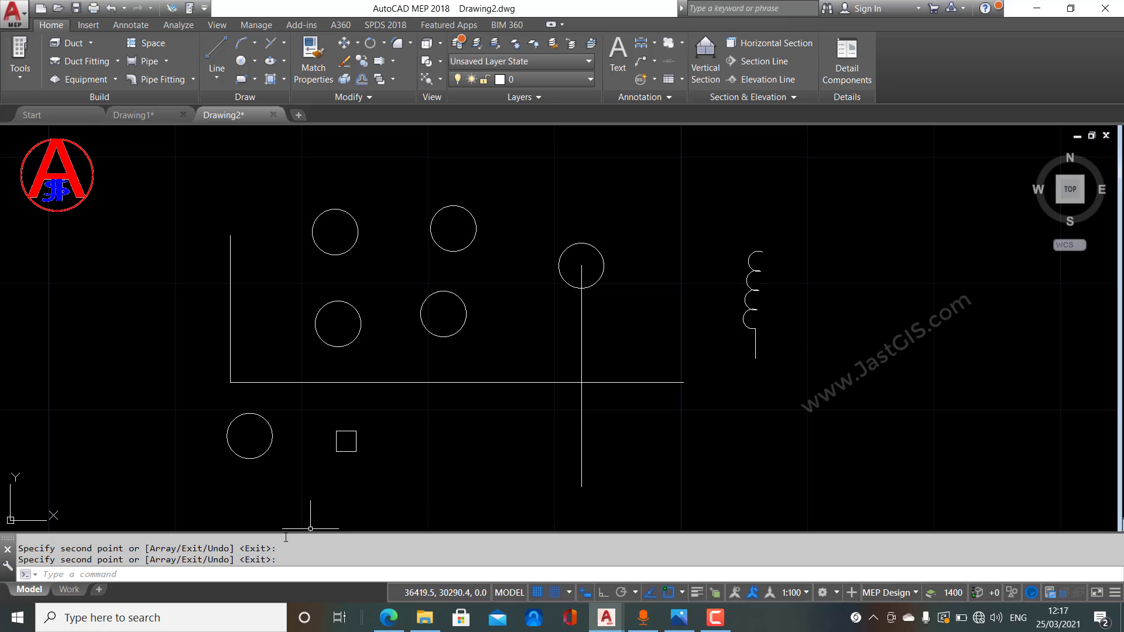
- Move the small square by its corner onto the horizontal line's right endpoint
click(222, 570)
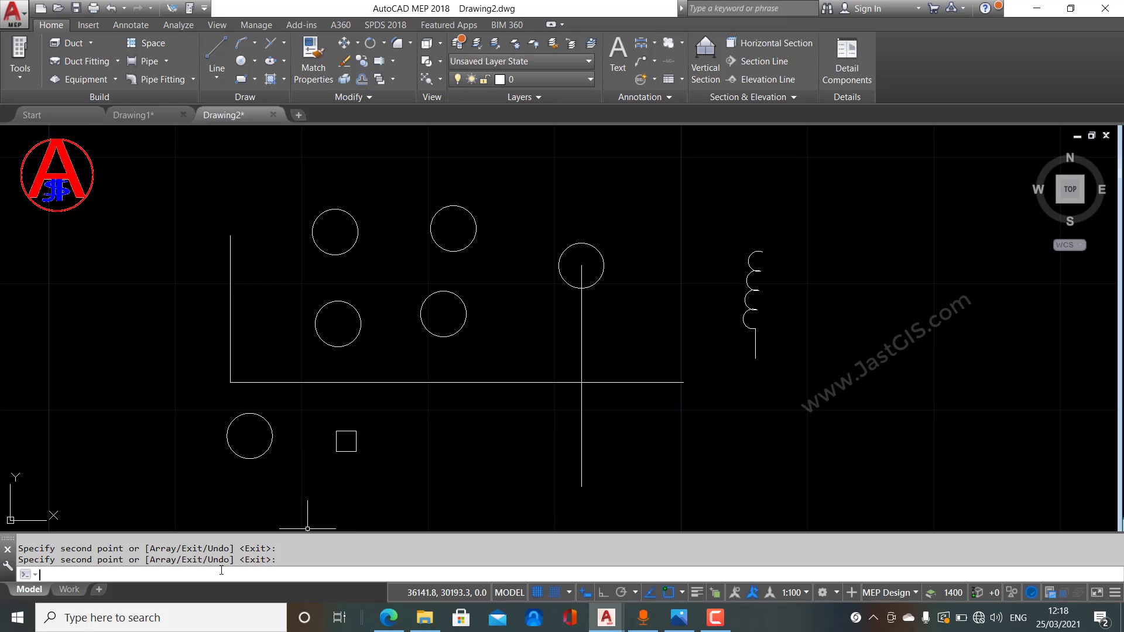
text(move)
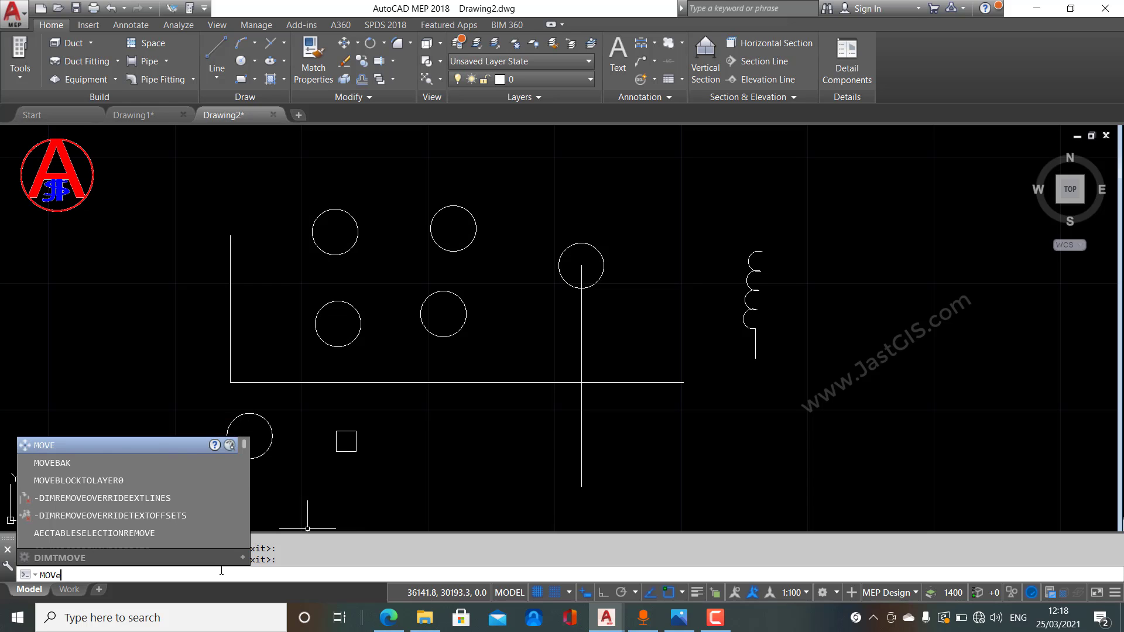
key(Return)
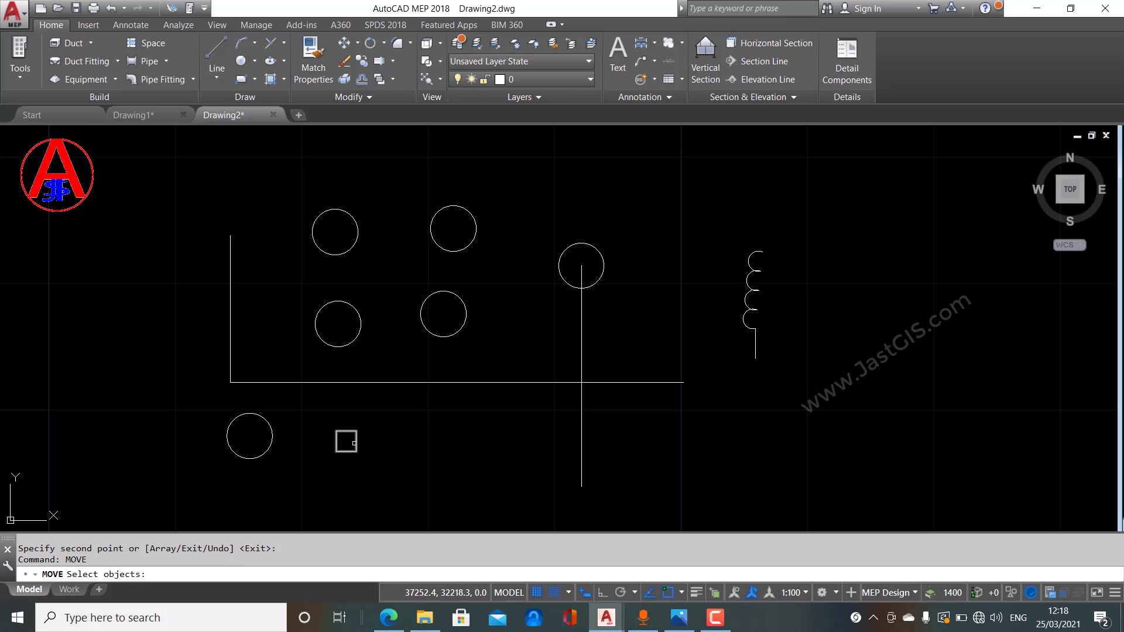
click(355, 444)
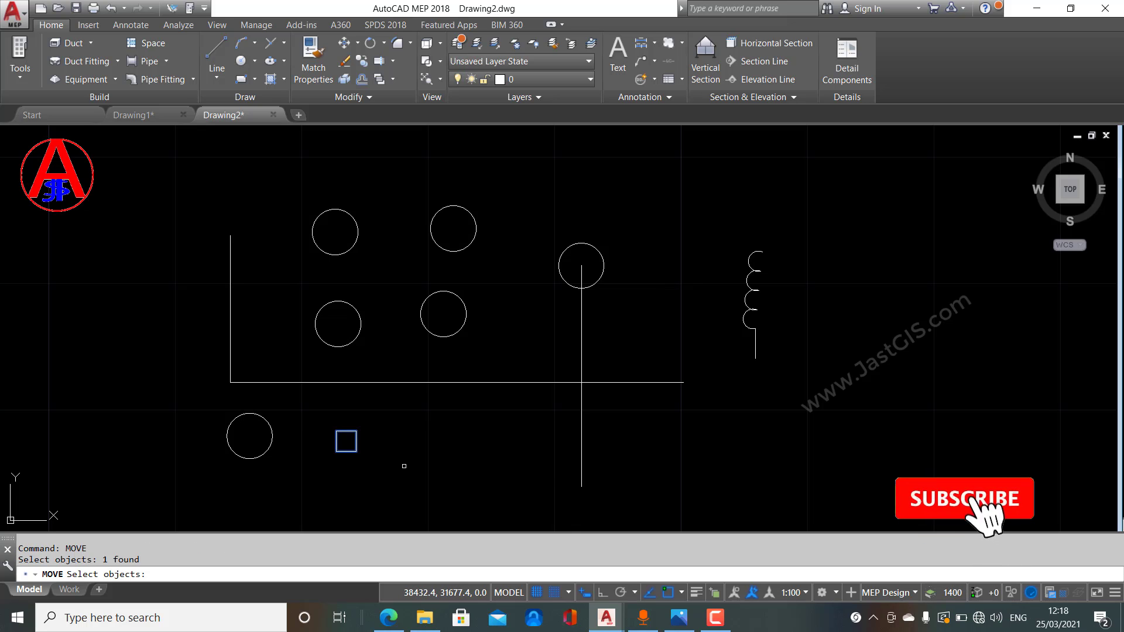
key(Return)
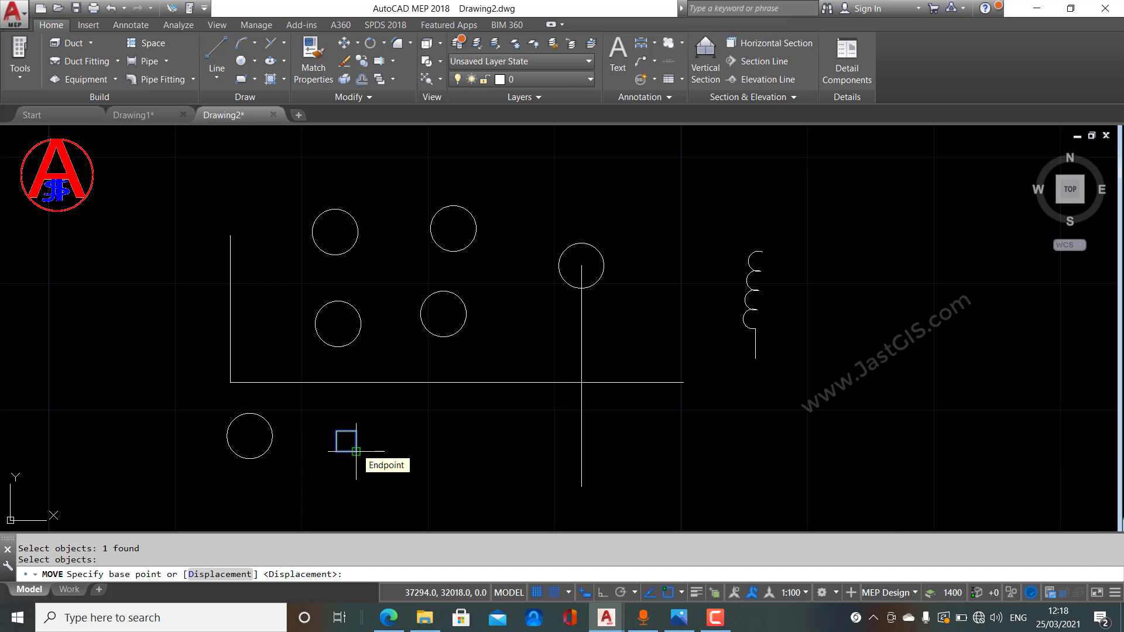
click(356, 451)
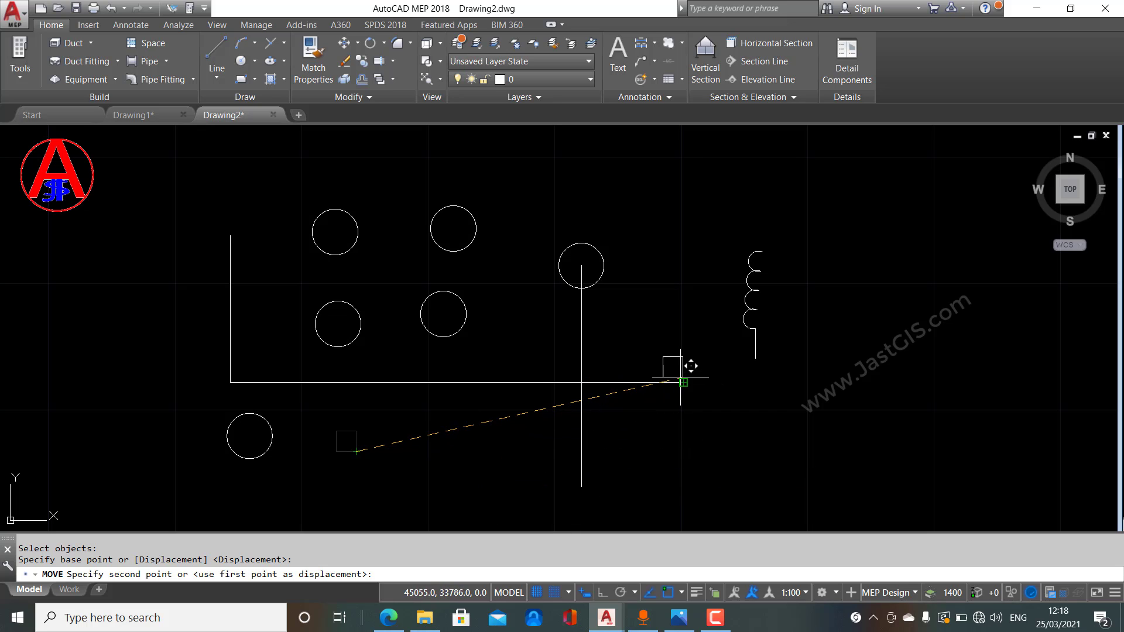
click(680, 378)
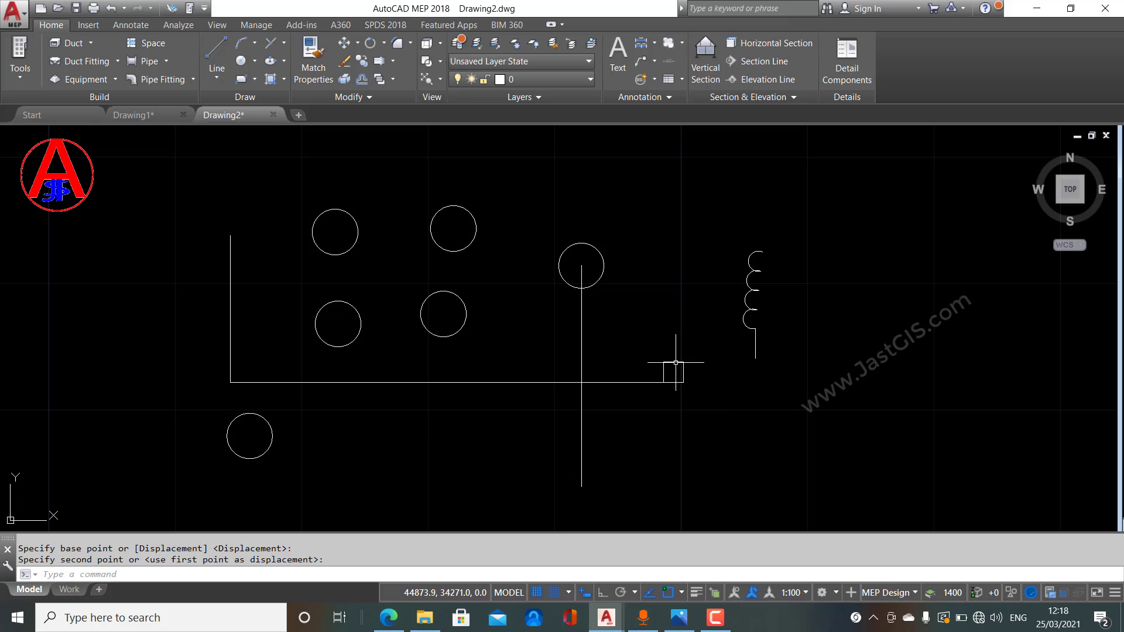
- Delete the circle atop the vertical line and select the coil shape on the right
click(605, 277)
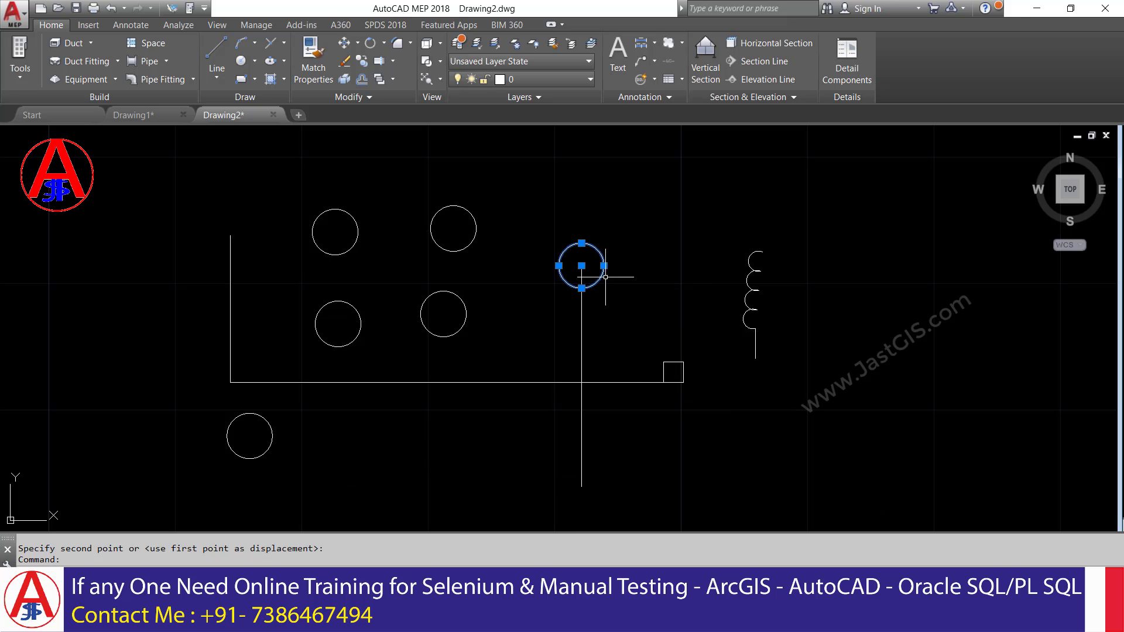
key(Delete)
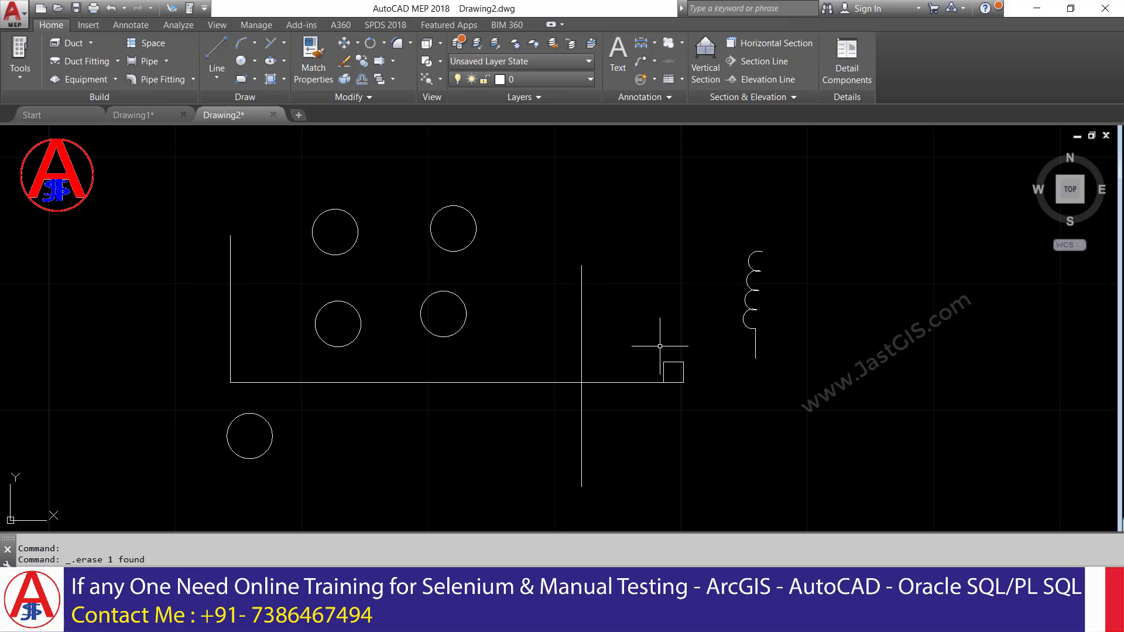
click(795, 404)
click(718, 234)
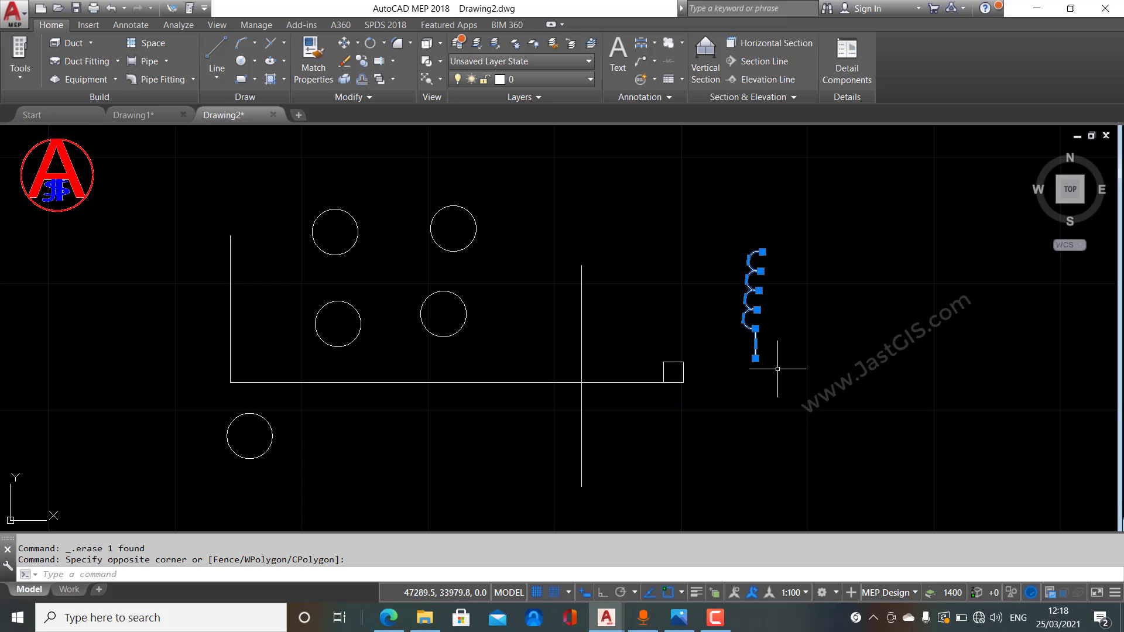
- Move the coil by its bottom endpoint onto the top of the vertical line
text(m)
key(Return)
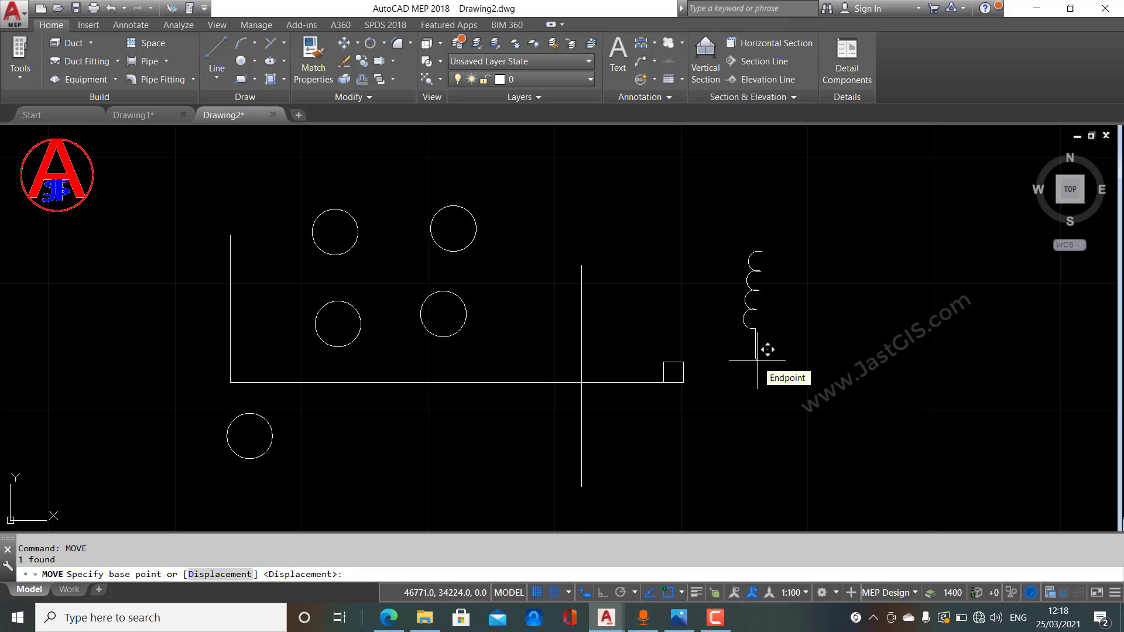
click(756, 358)
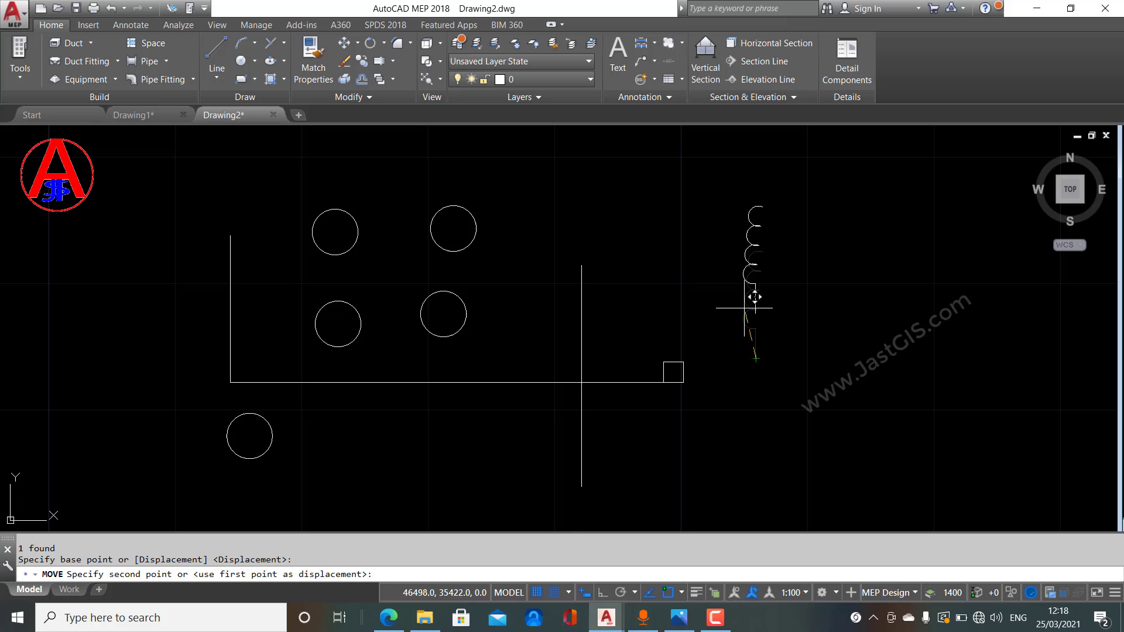
click(581, 263)
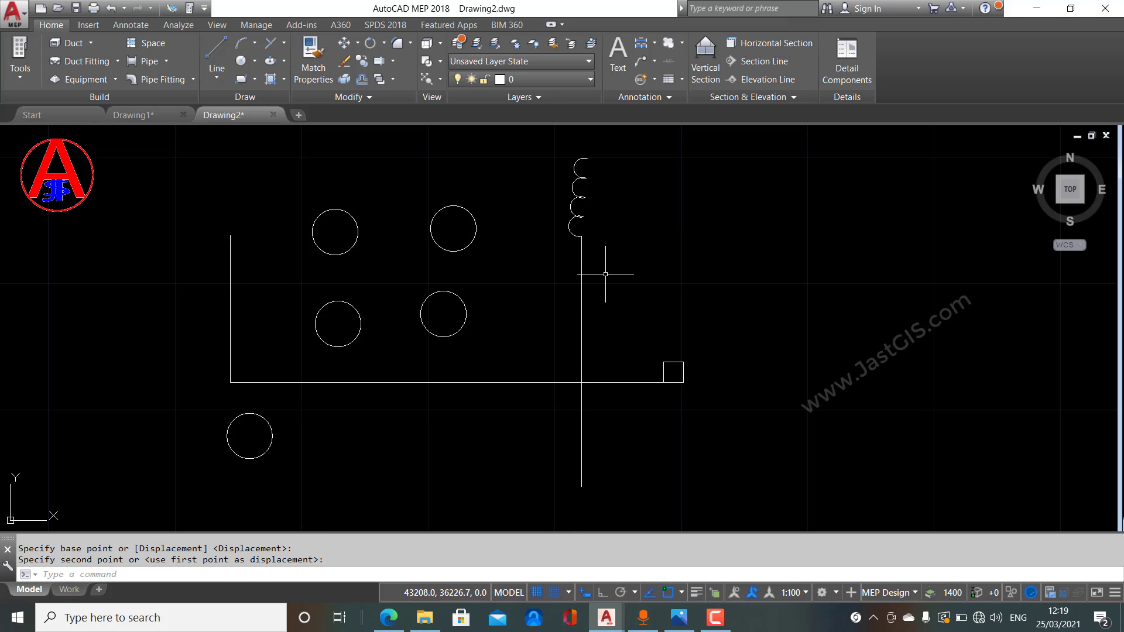
- In Drawing1, erase the second Riser circle
click(142, 121)
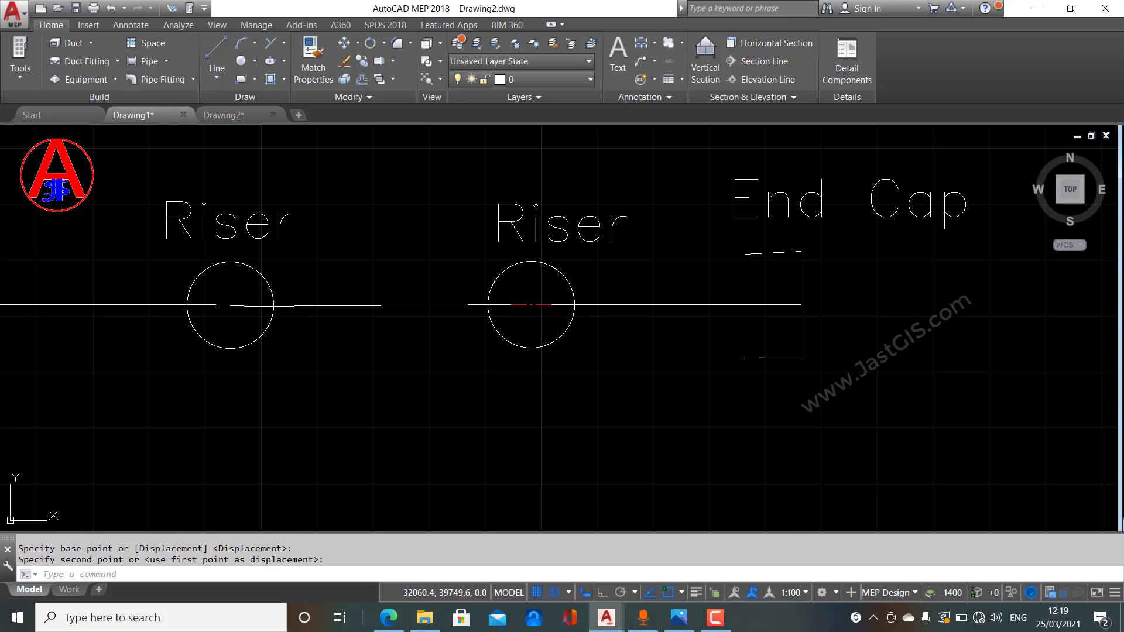
click(544, 344)
key(Delete)
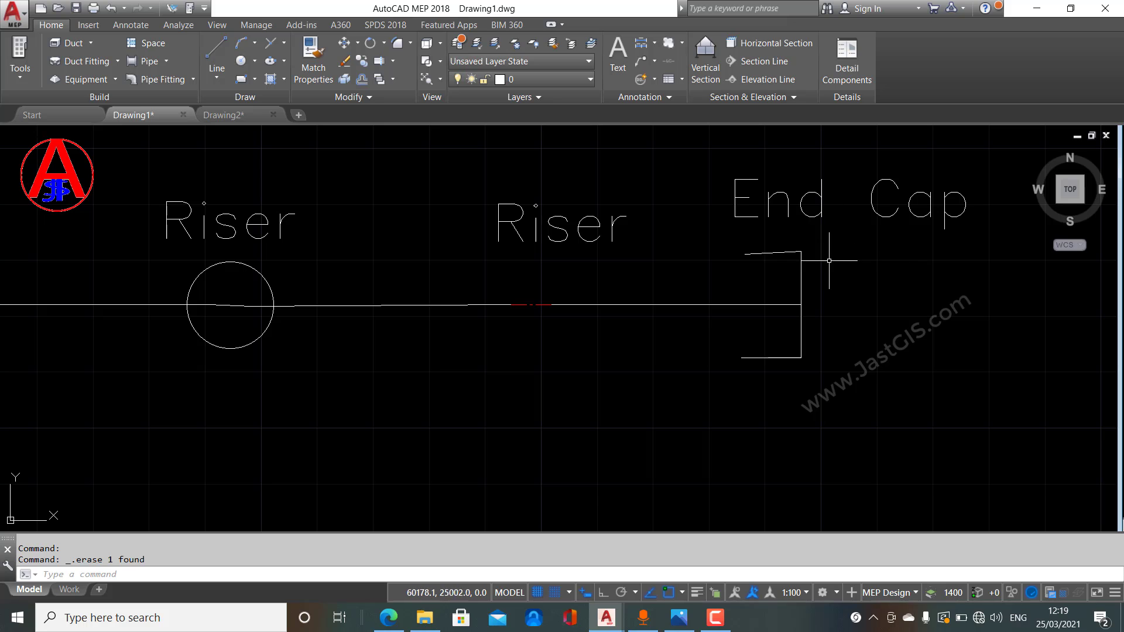
- Accidentally erase the End Cap outline, then restore it with undo
drag(829, 261, 796, 275)
key(Delete)
click(868, 304)
key(Escape)
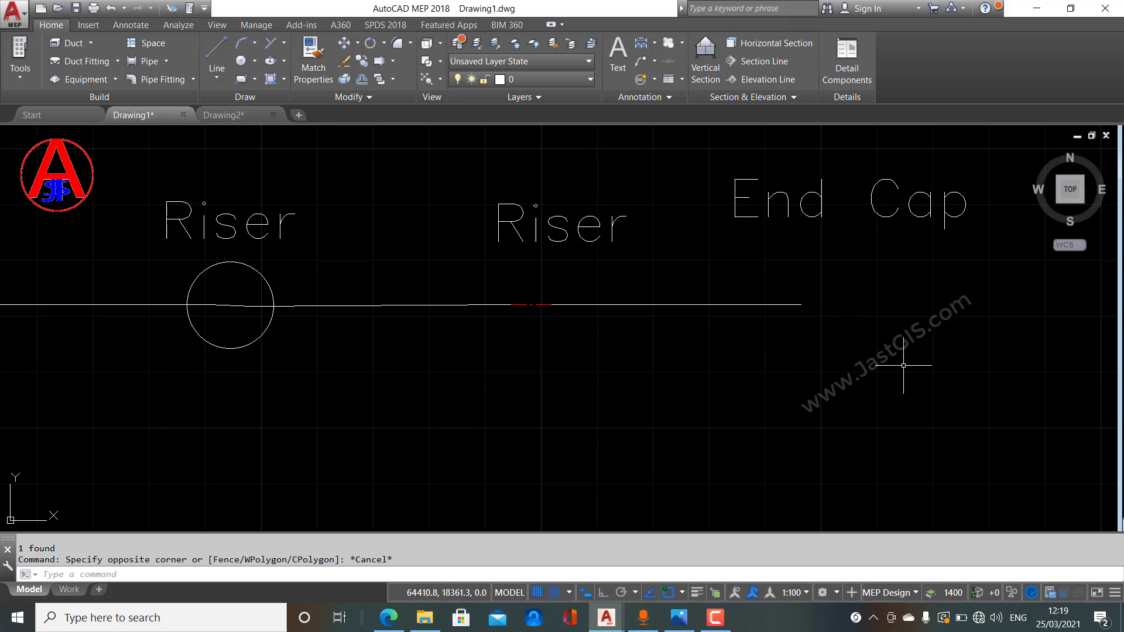
key(ctrl+z)
- Select the End Cap bracket, clear it, then select the pipe segment right of the second riser
mouse_move(863, 331)
mouse_down()
mouse_move(793, 346)
mouse_move(871, 385)
mouse_up()
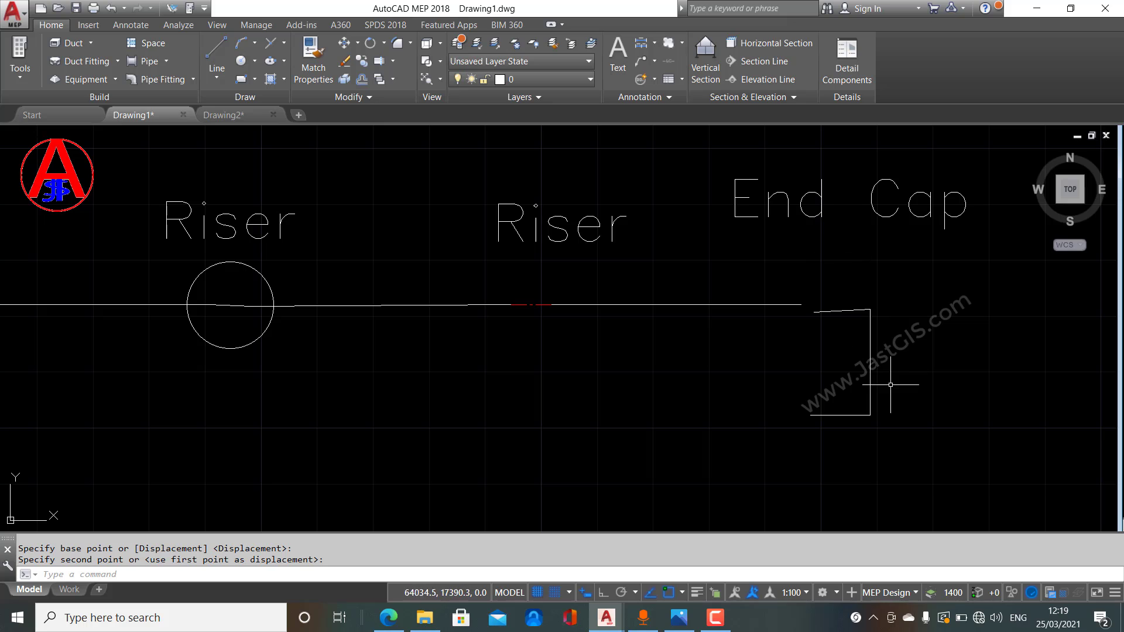
click(902, 307)
click(807, 418)
key(Escape)
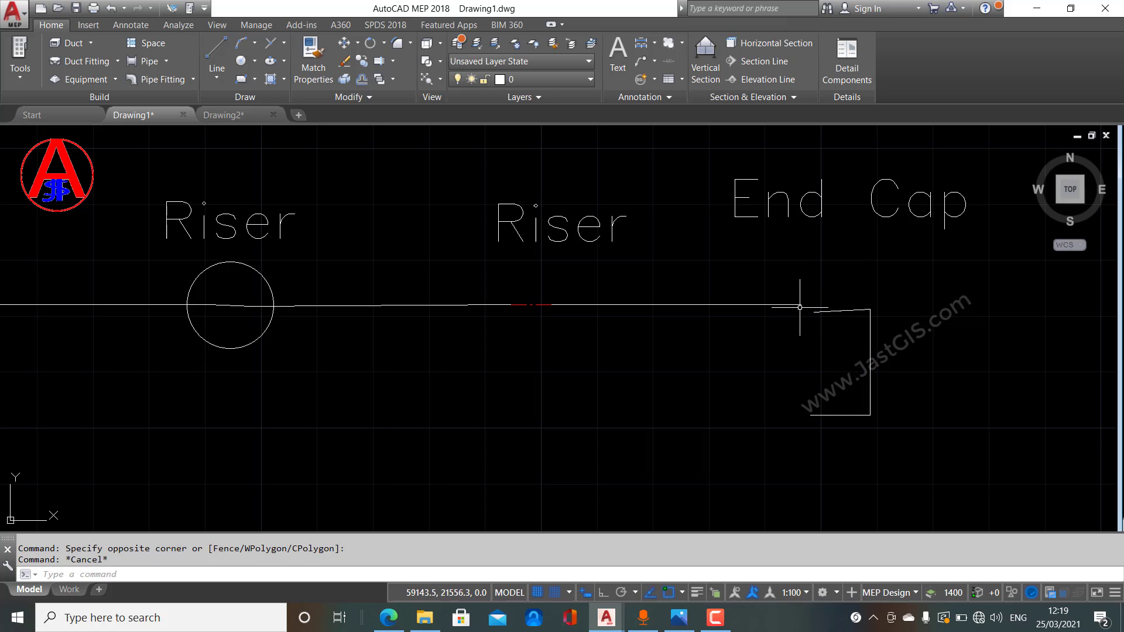
click(799, 305)
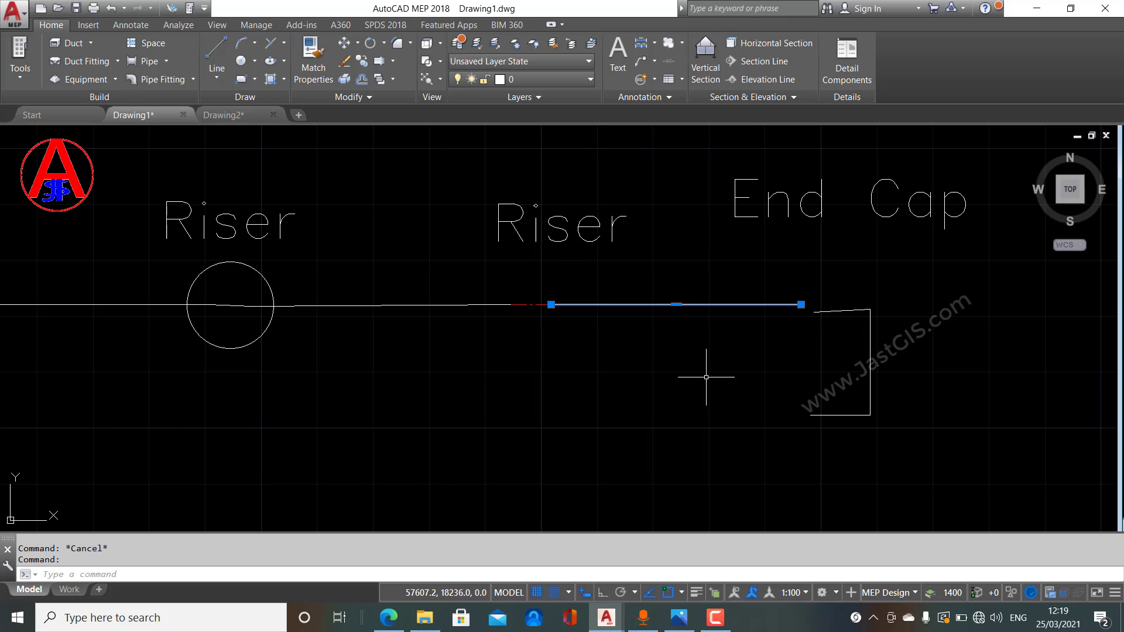
- Select the first Riser circle and start copying it from its centre
key(Escape)
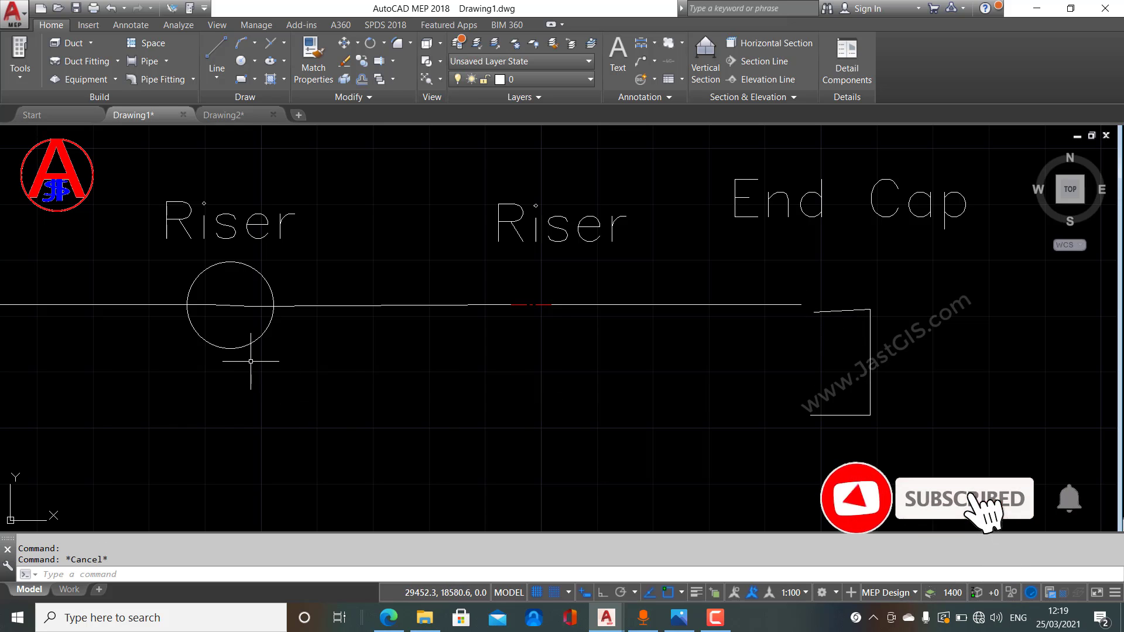
click(239, 339)
click(226, 381)
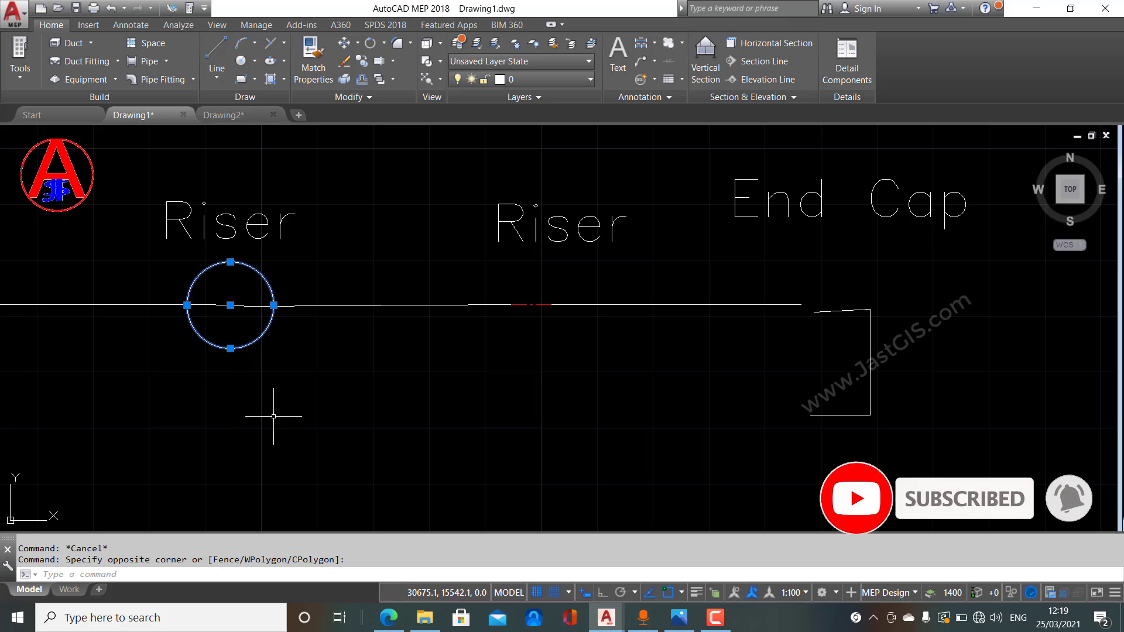
text(c)
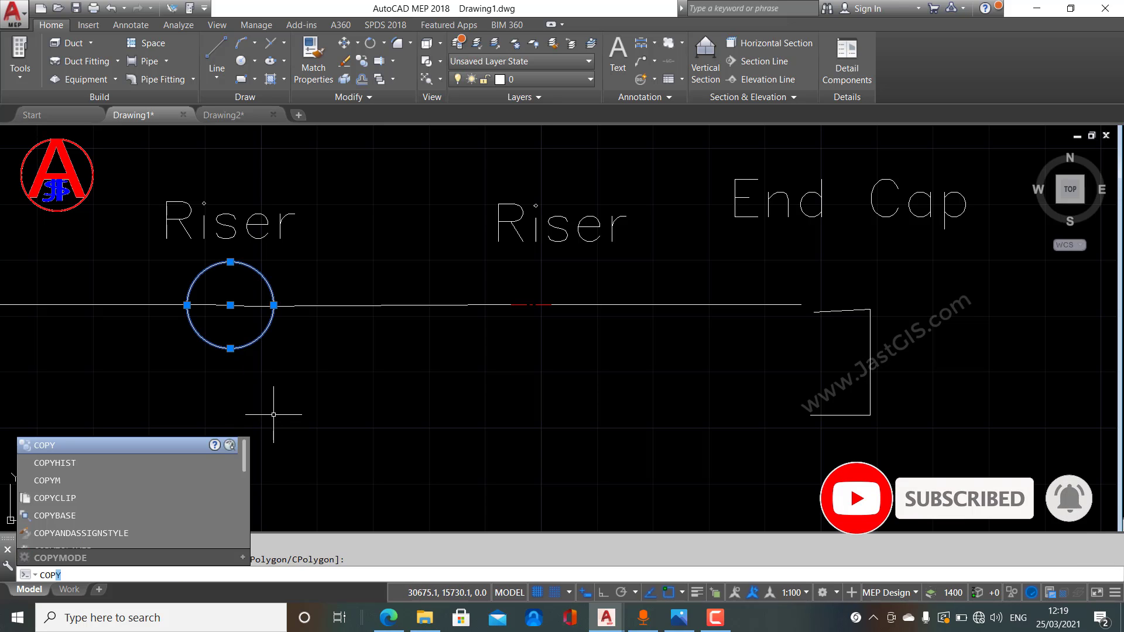
key(Return)
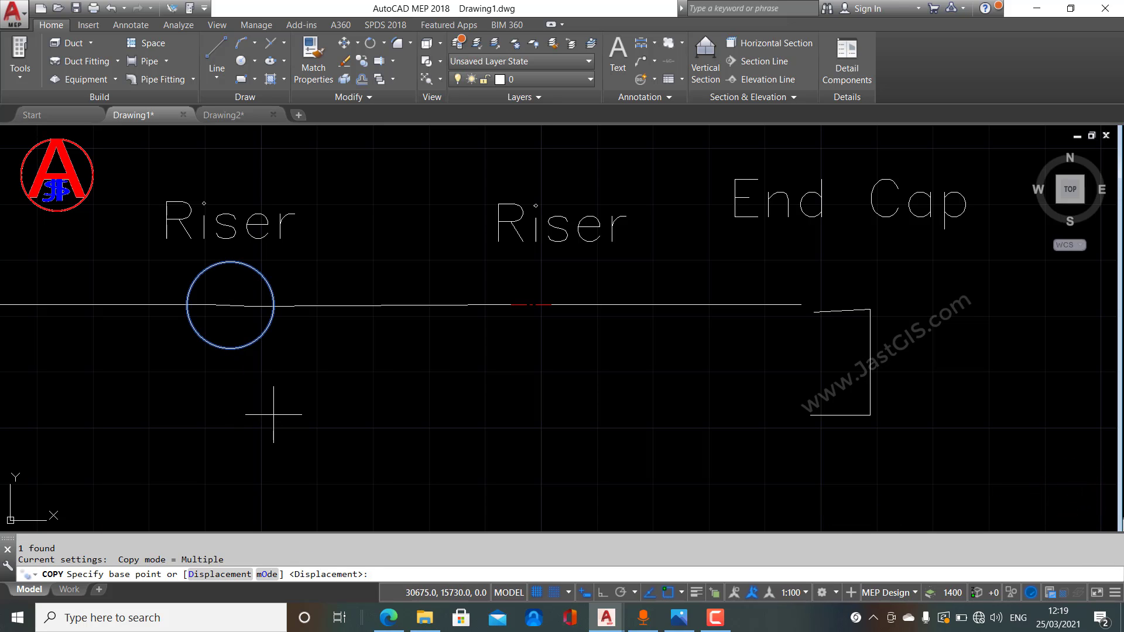
click(230, 305)
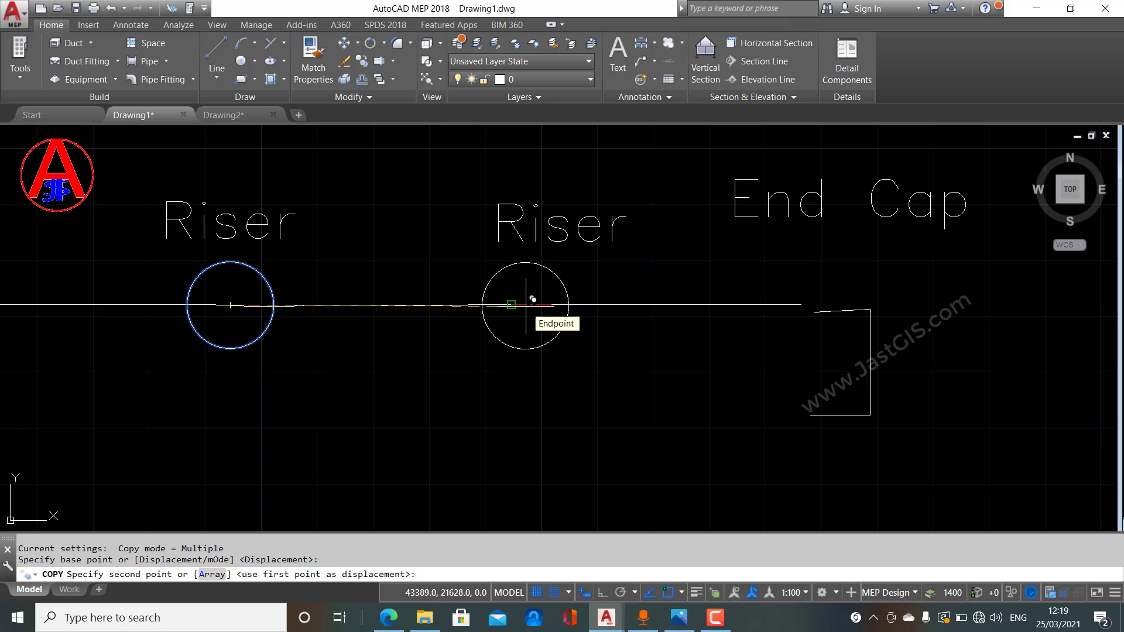
- Place the copy at the pipe segment's midpoint under the second Riser, then select the End Cap bracket
click(230, 305)
text(mid)
key(space)
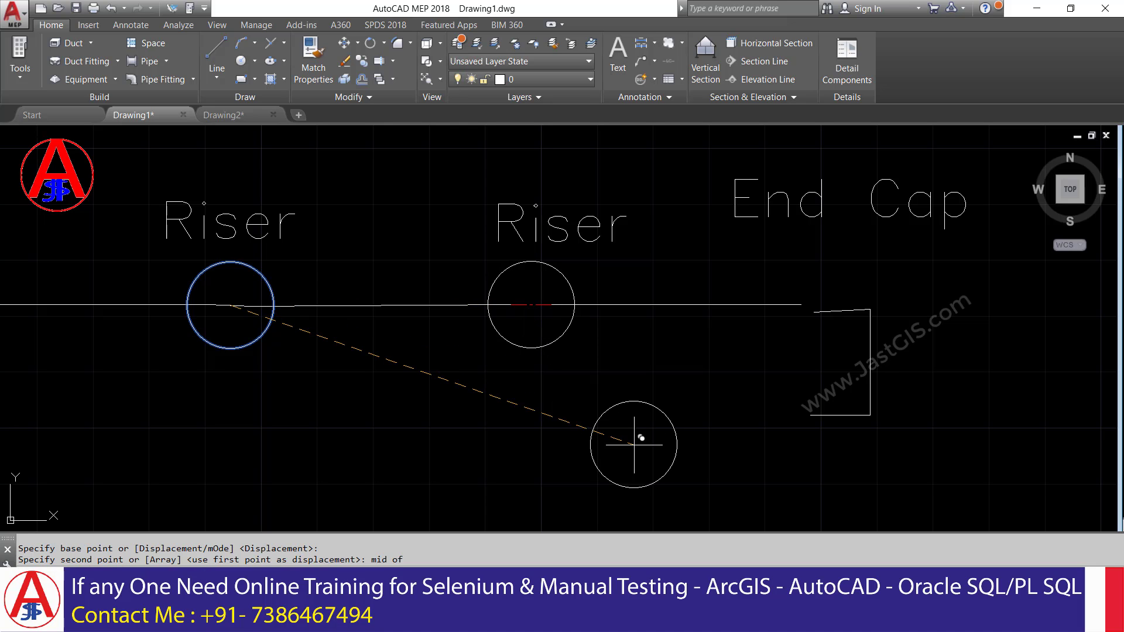
click(530, 304)
key(Escape)
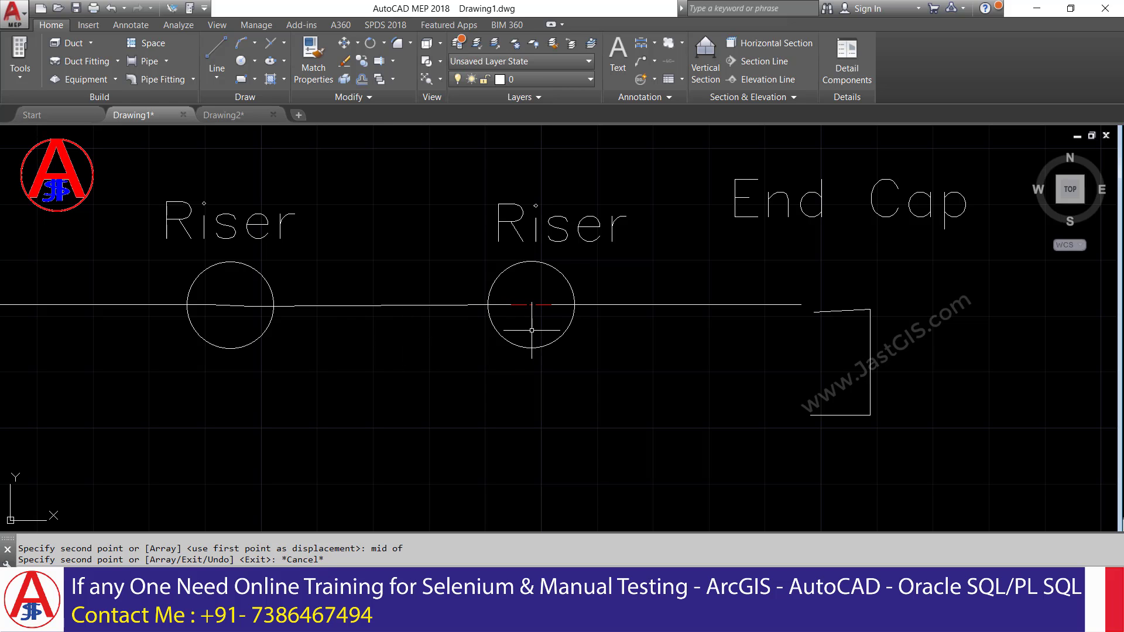
click(882, 396)
click(802, 316)
- Move the End Cap bracket by its vertical side's midpoint onto the pipe's right endpoint
key(Escape)
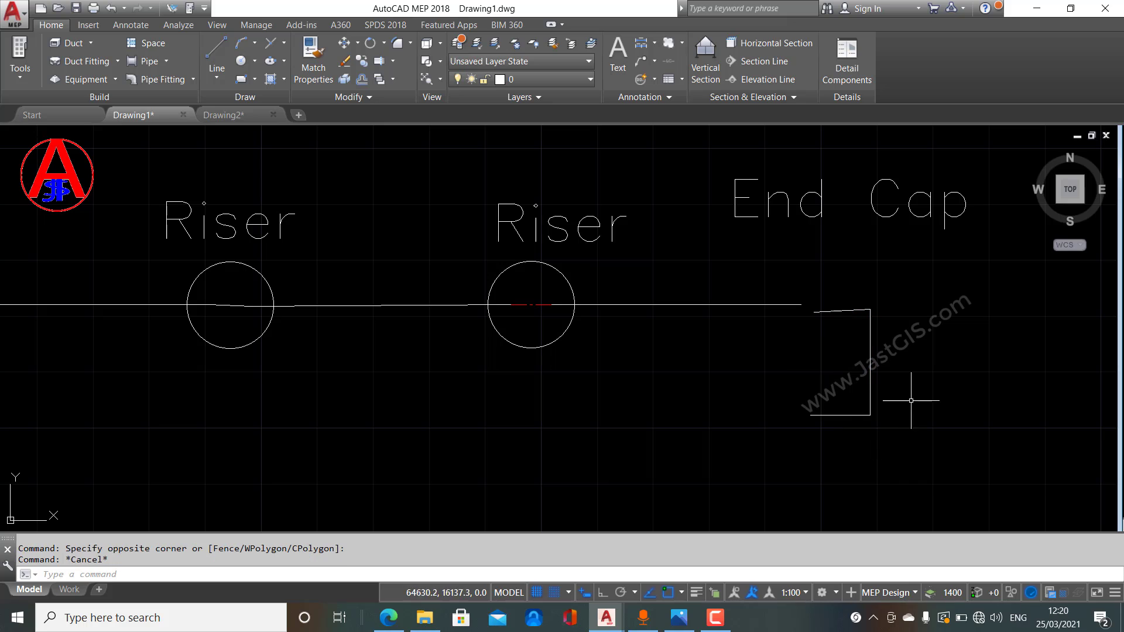
click(916, 394)
click(791, 445)
text(M)
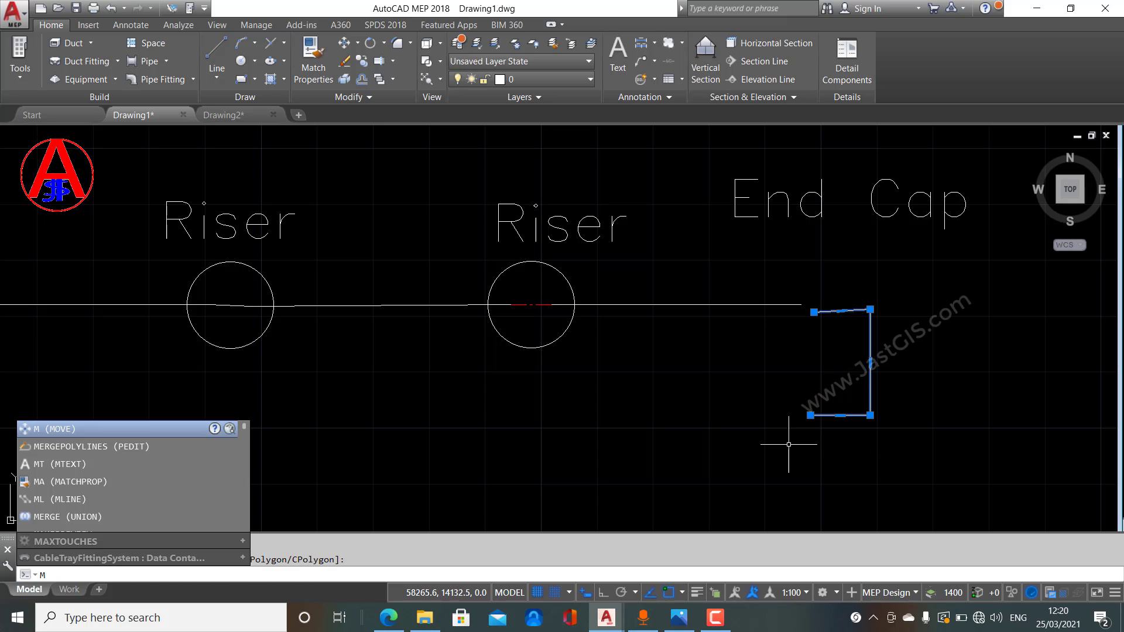
key(Return)
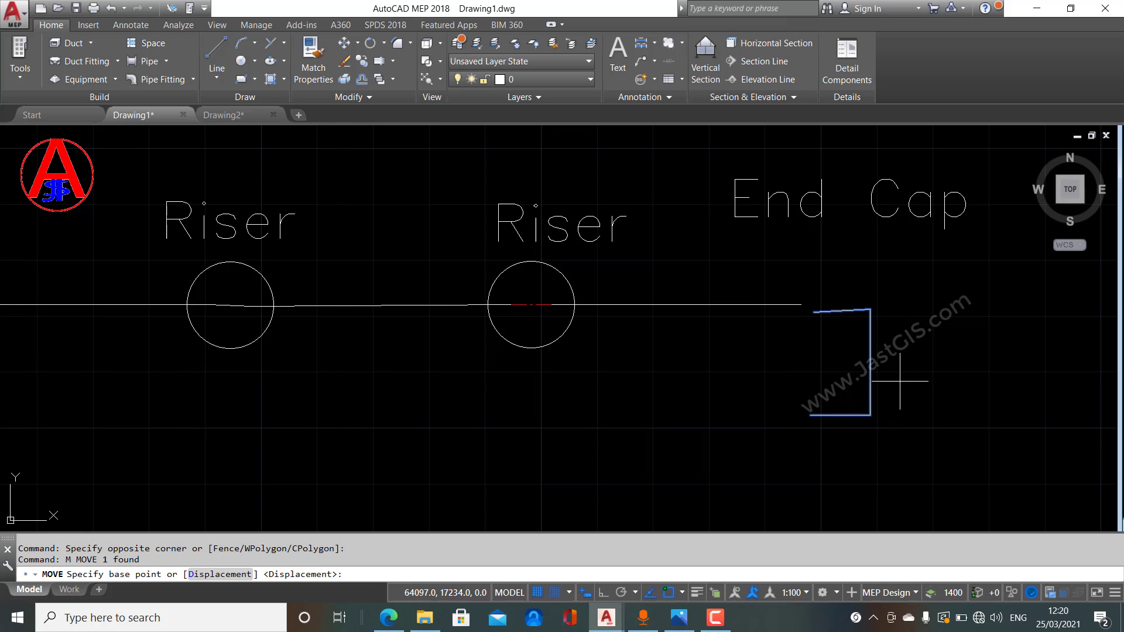
text(mid)
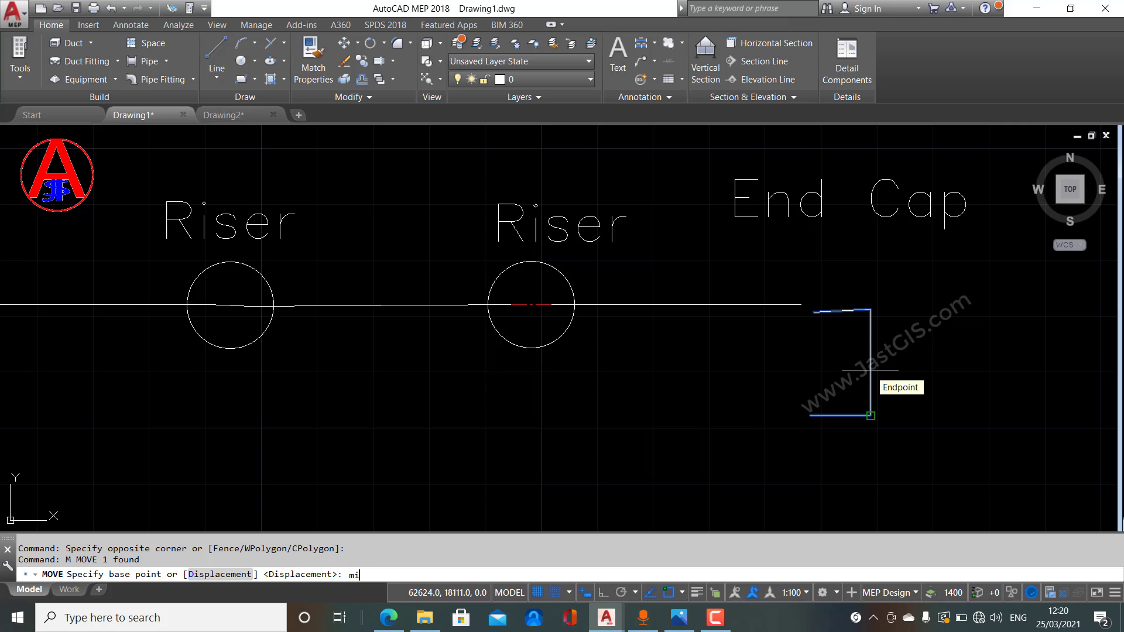
key(Return)
click(870, 363)
click(800, 304)
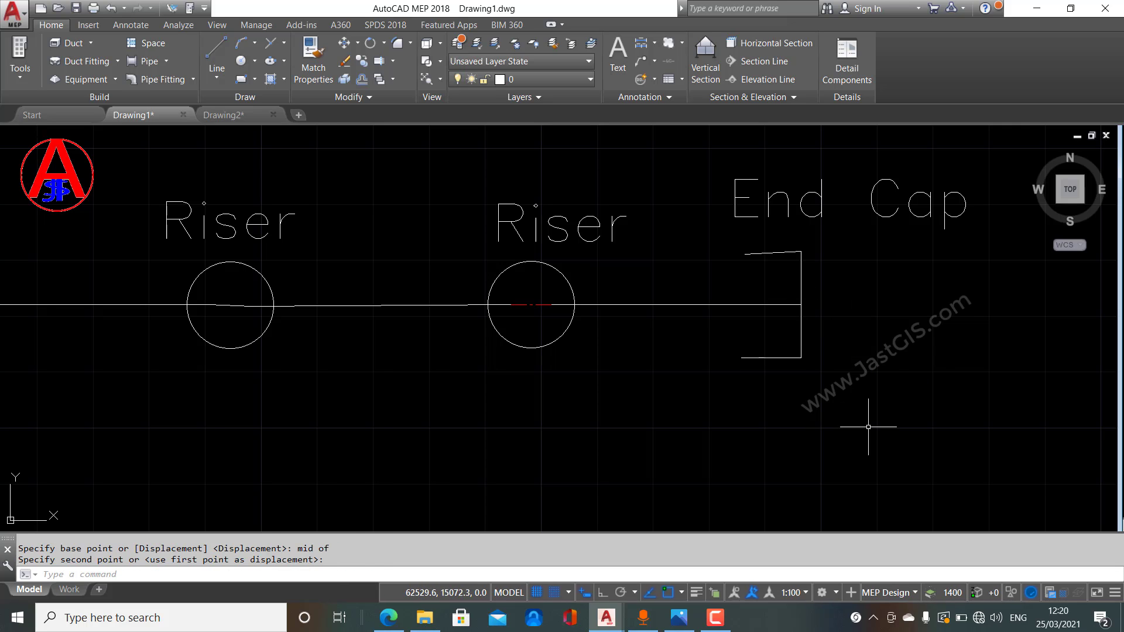